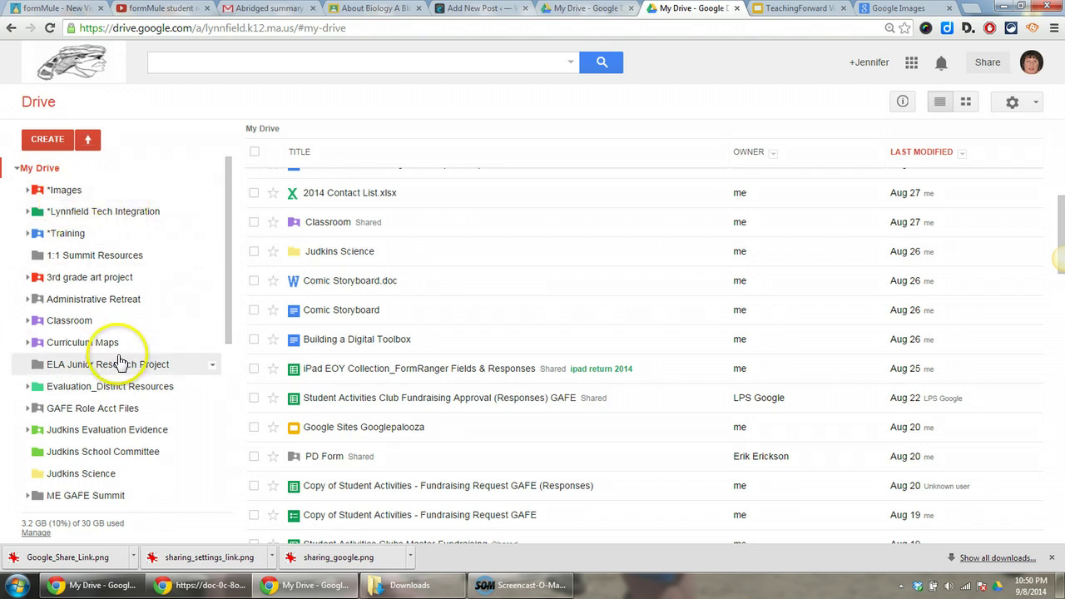
Step: Bring up the Share submenu for the Judkins Science folder in the Drive sidebar
{"action": "left_click_drag", "start_coordinate": [229, 279], "coordinate": [213, 351]}
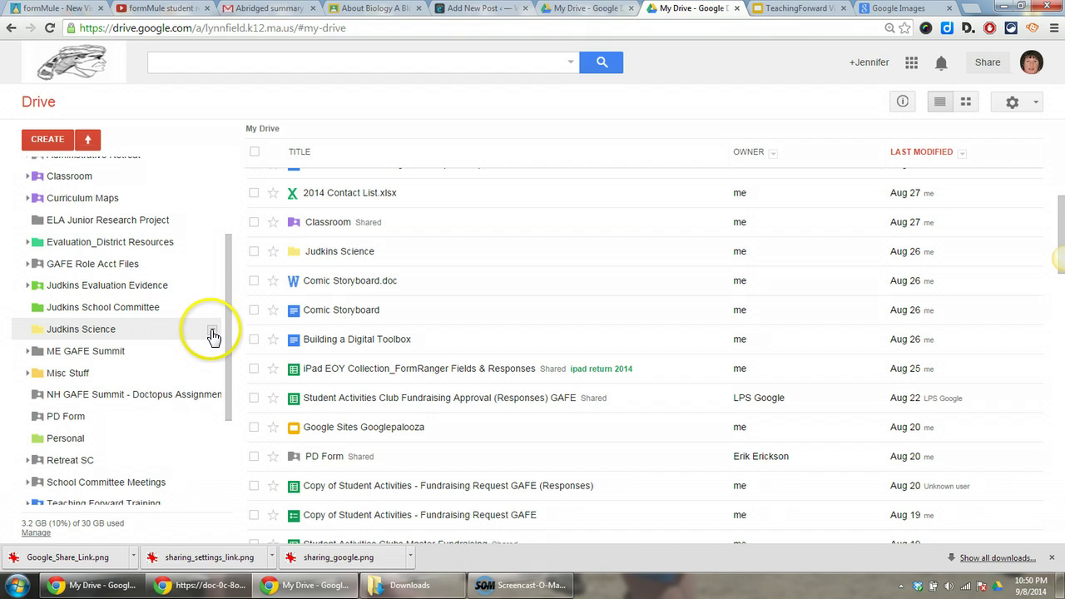
{"action": "left_click", "coordinate": [213, 333]}
{"action": "mouse_move", "coordinate": [263, 348]}
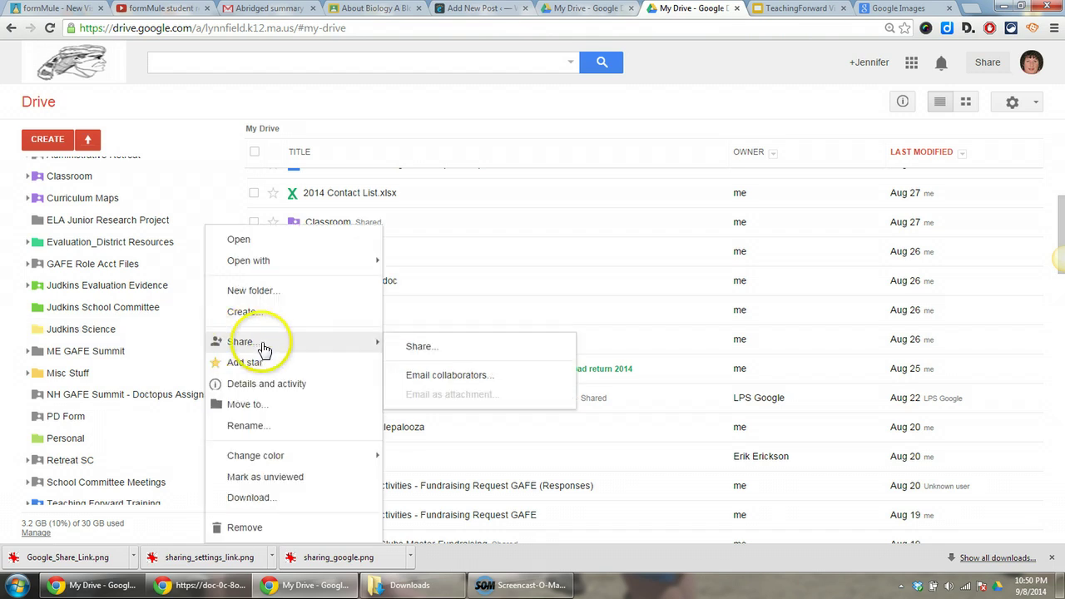
Step: Change Judkins Science link sharing to 'Anyone with the link' and save it
{"action": "left_click", "coordinate": [428, 353]}
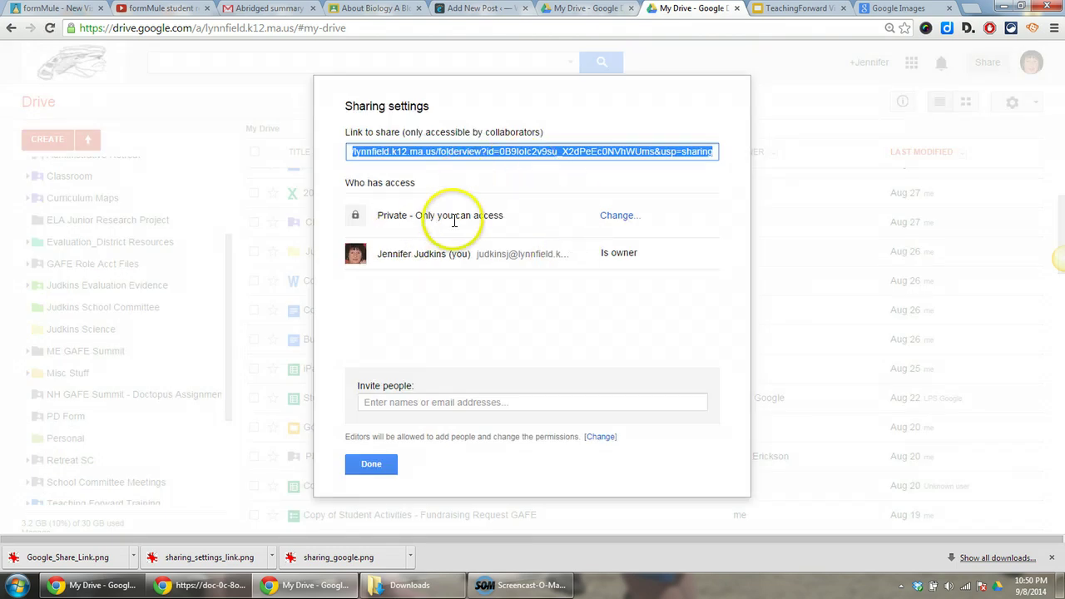
{"action": "left_click", "coordinate": [626, 223]}
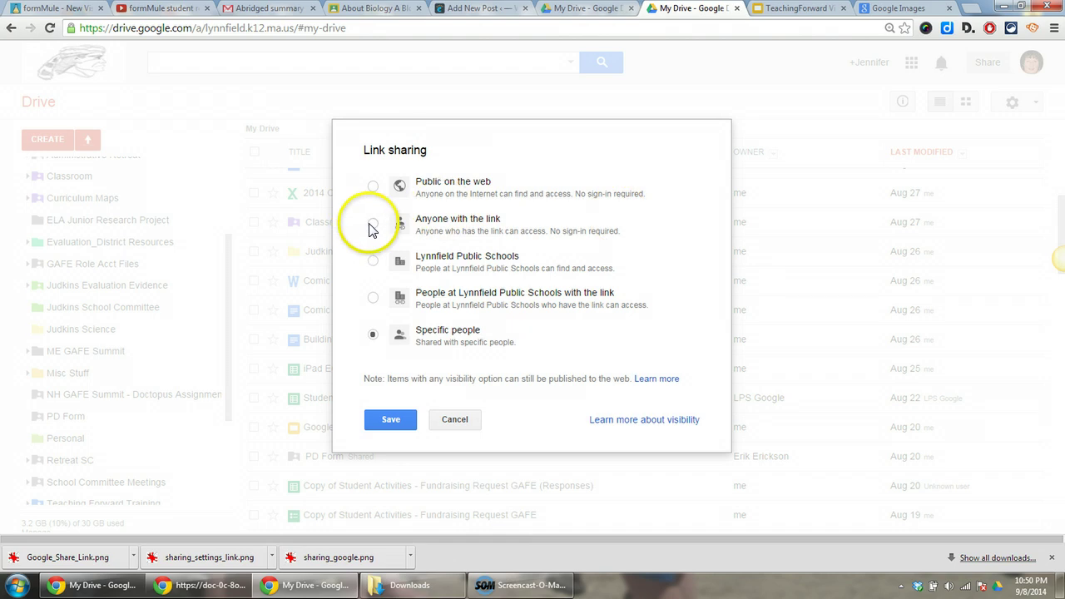
{"action": "left_click", "coordinate": [373, 225]}
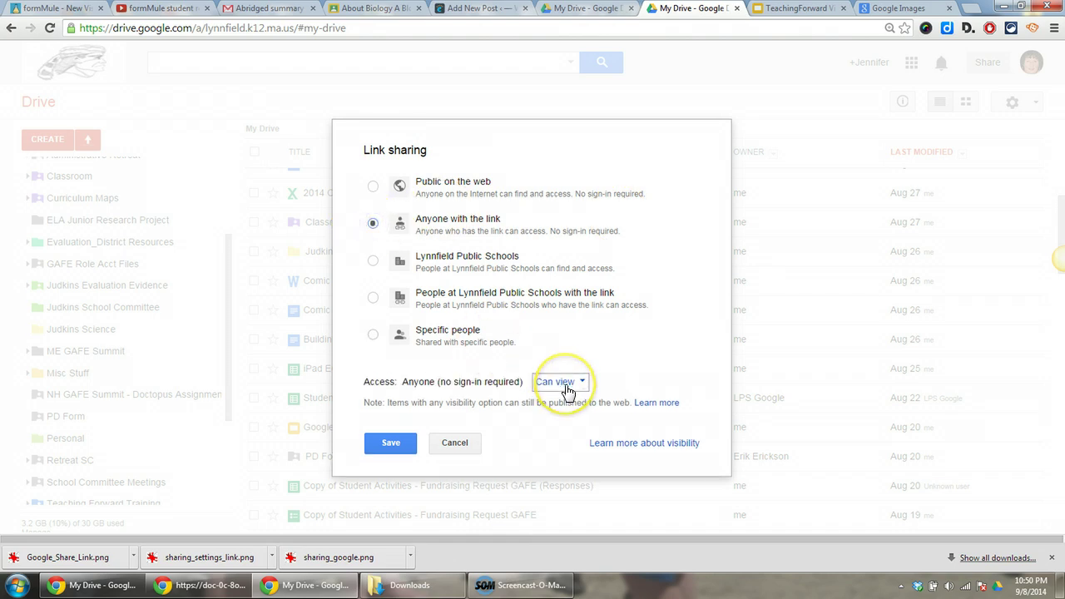
{"action": "left_click", "coordinate": [388, 445]}
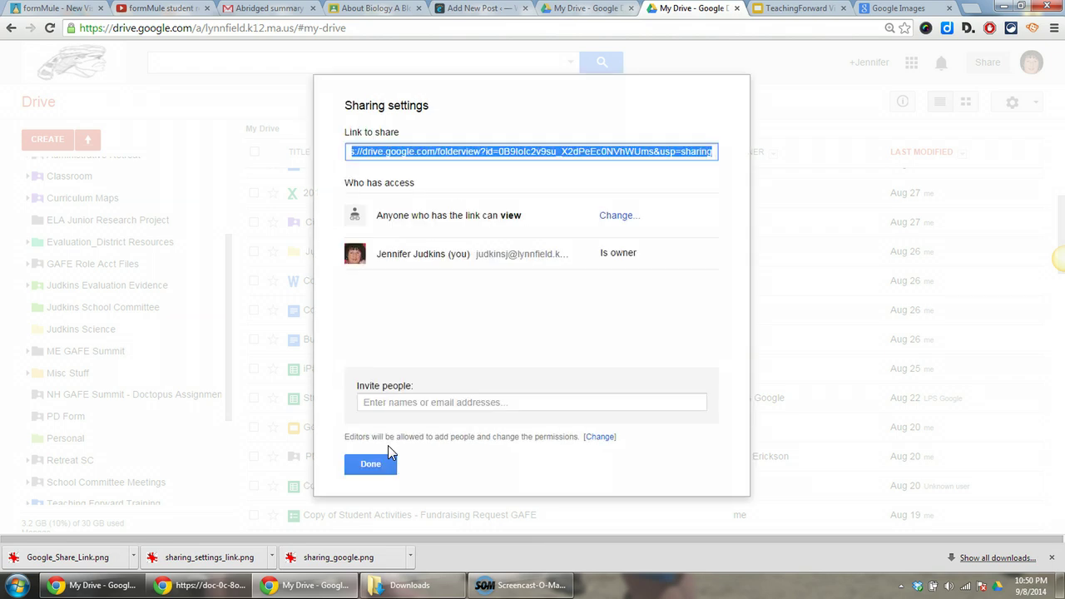
Step: Copy the folder's sharing link and close the sharing settings
{"action": "left_click", "coordinate": [463, 169]}
{"action": "left_click", "coordinate": [540, 158]}
{"action": "left_click", "coordinate": [371, 464]}
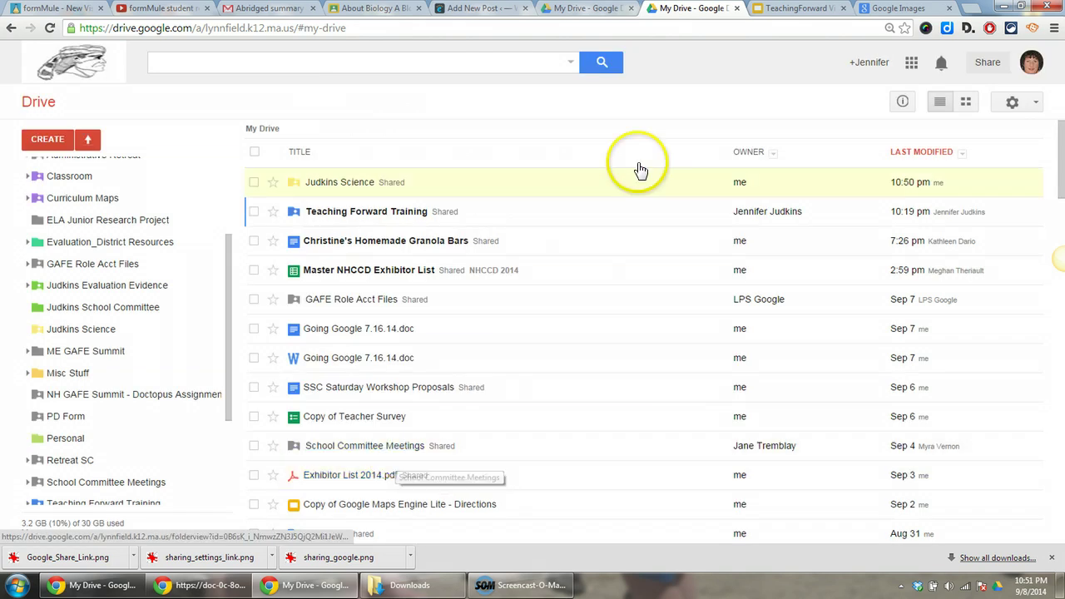
Step: Post a 'Class Resources Folder' material with the copied Drive folder link on Biology's About page
{"action": "left_click", "coordinate": [356, 12]}
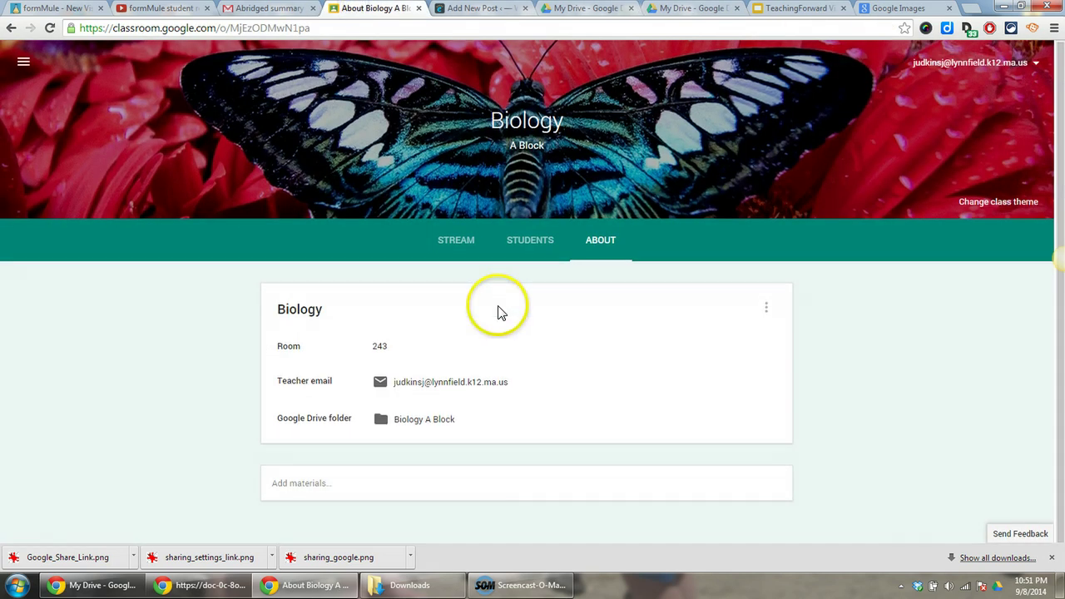
{"action": "left_click", "coordinate": [335, 485]}
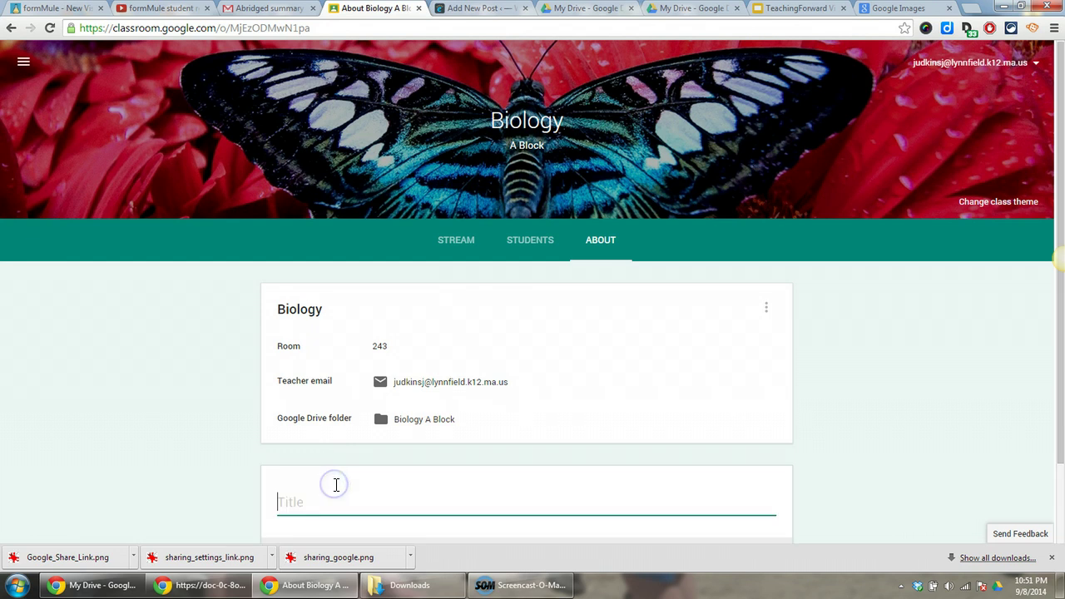
{"action": "type", "text": "Class "}
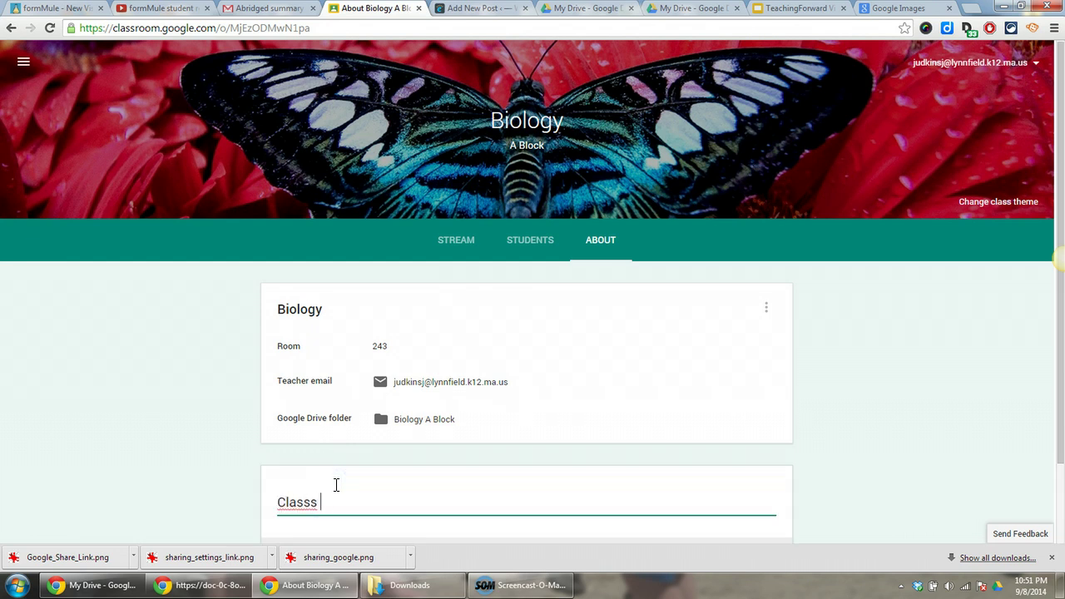
{"action": "type", "text": "Resources Fold"}
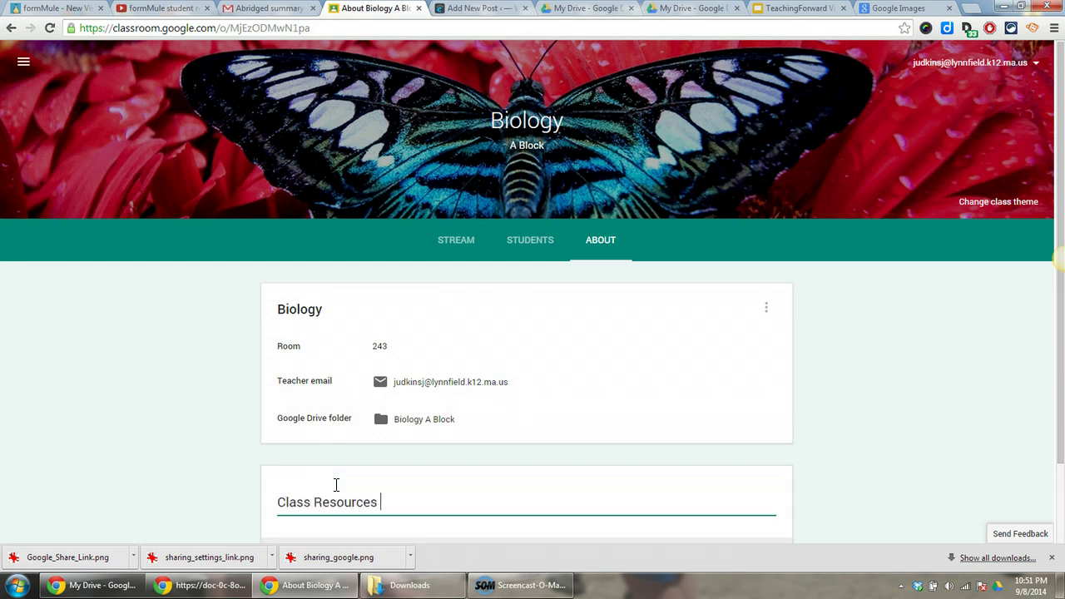
{"action": "type", "text": "er"}
{"action": "scroll", "coordinate": [342, 450], "scroll_direction": "down", "scroll_amount": 2}
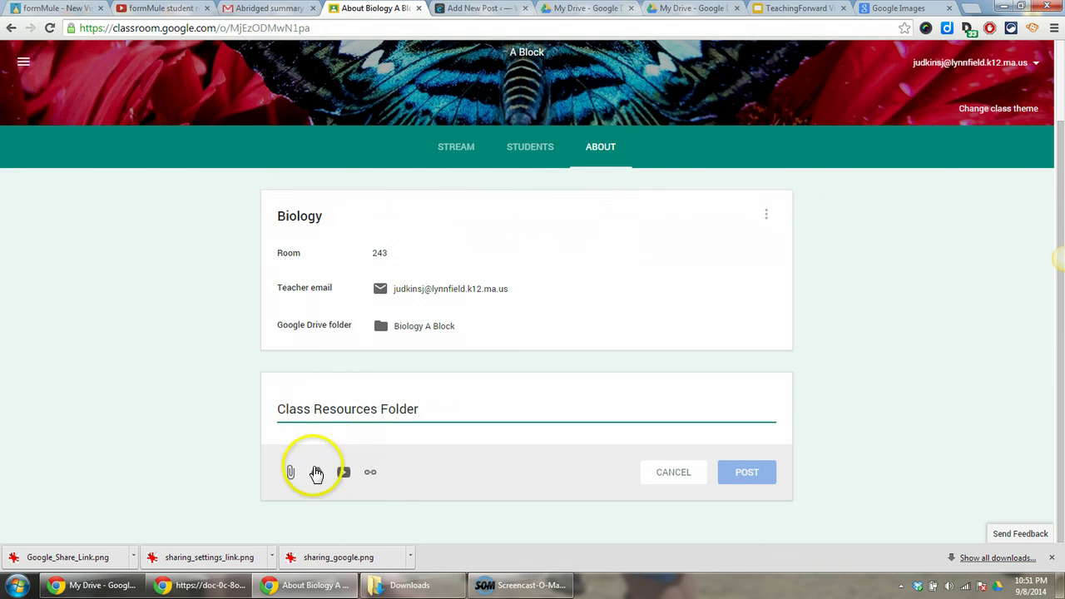
{"action": "left_click", "coordinate": [370, 473]}
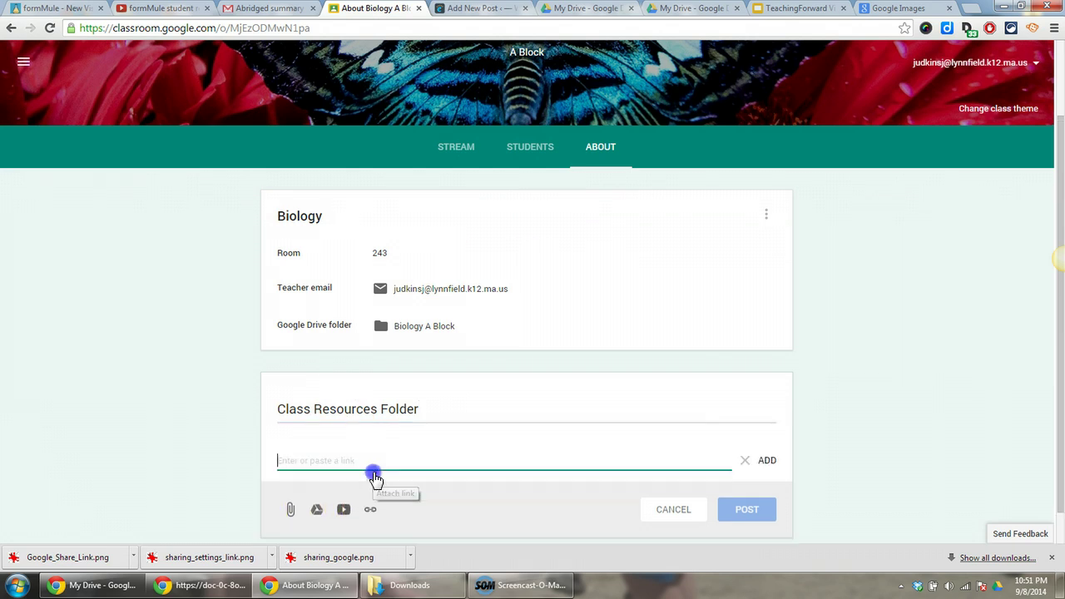
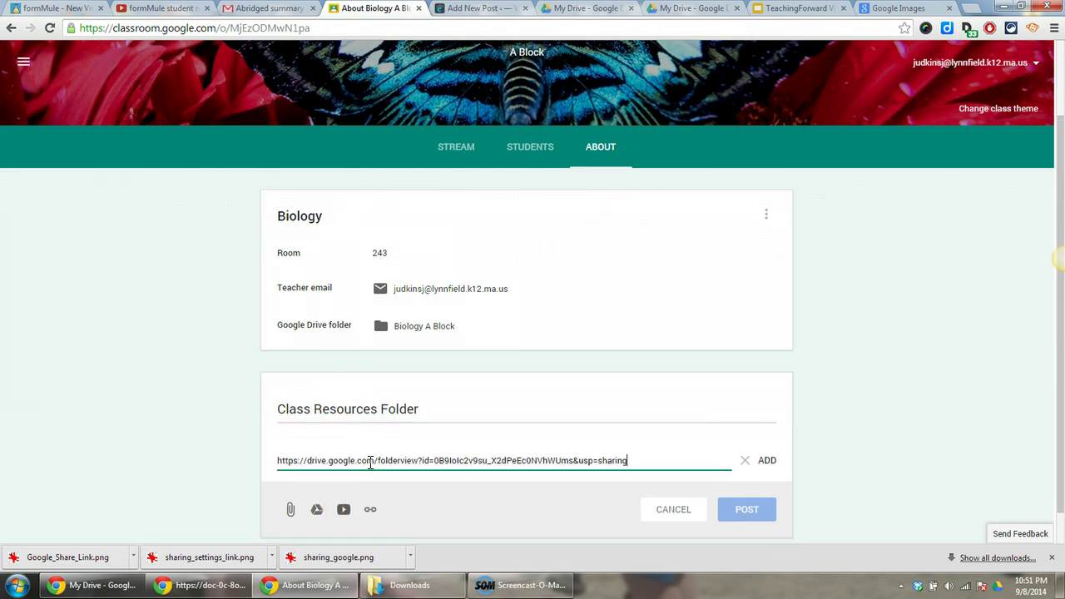
{"action": "left_click", "coordinate": [364, 460]}
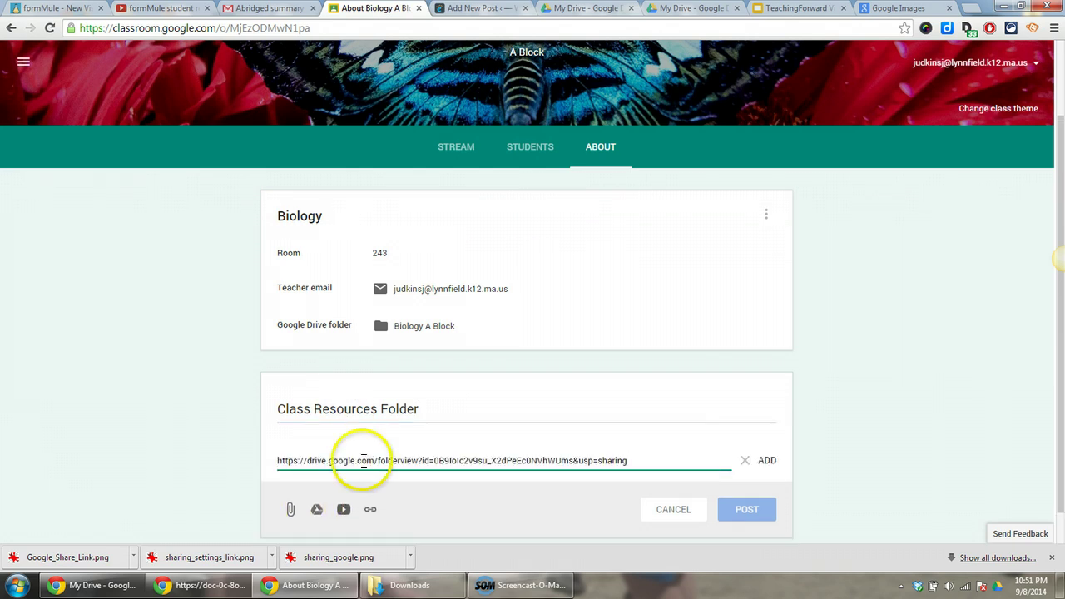
{"action": "left_click", "coordinate": [766, 461]}
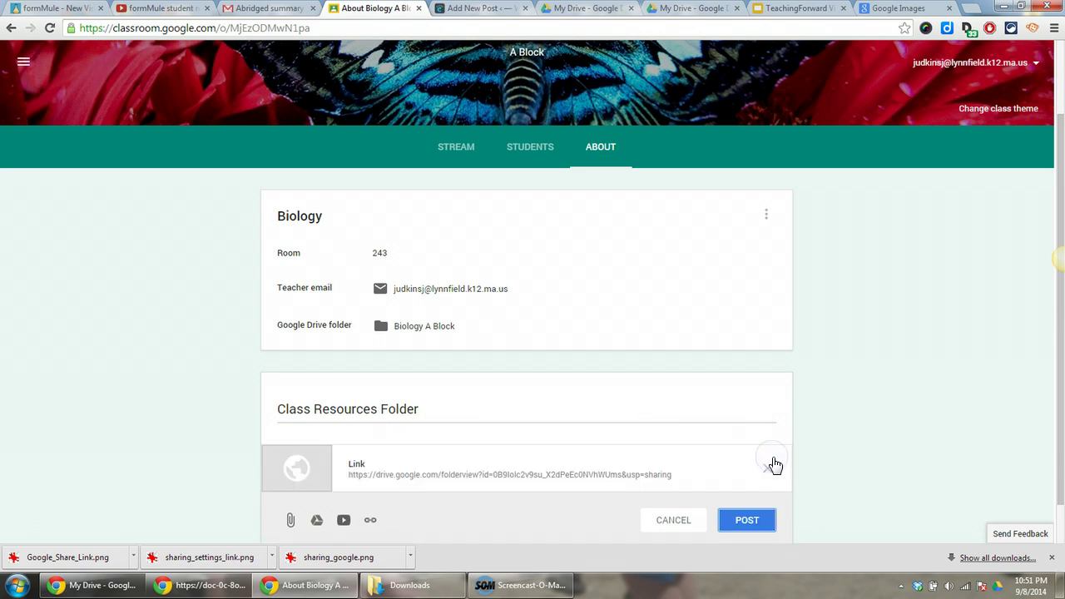
{"action": "left_click", "coordinate": [754, 525]}
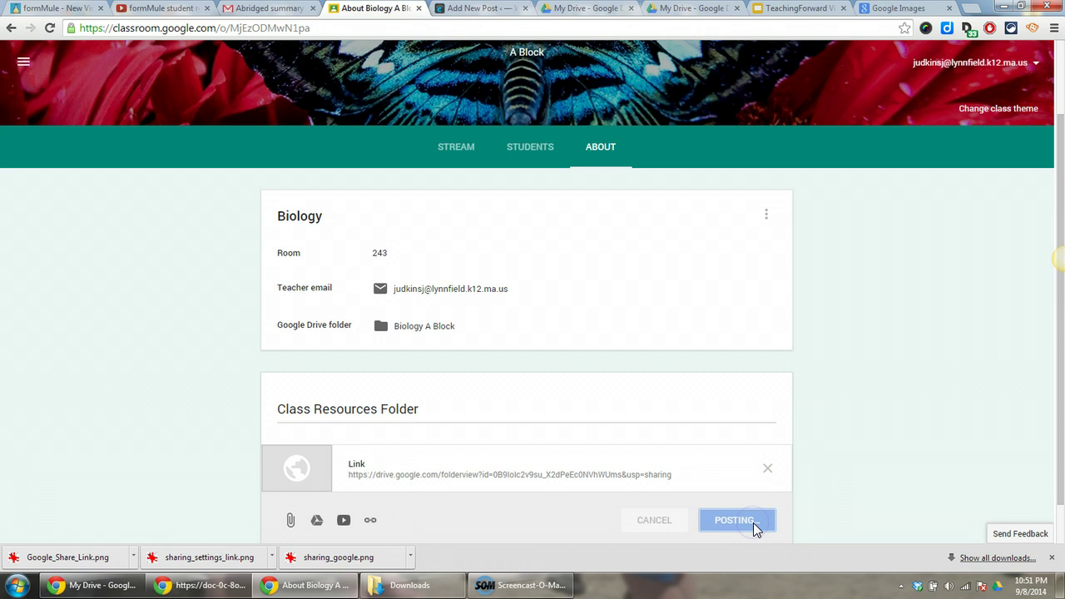
Step: Scroll the Biology About page to check the posted Class Resources Folder material
{"action": "scroll", "coordinate": [681, 486], "scroll_direction": "down", "scroll_amount": 2}
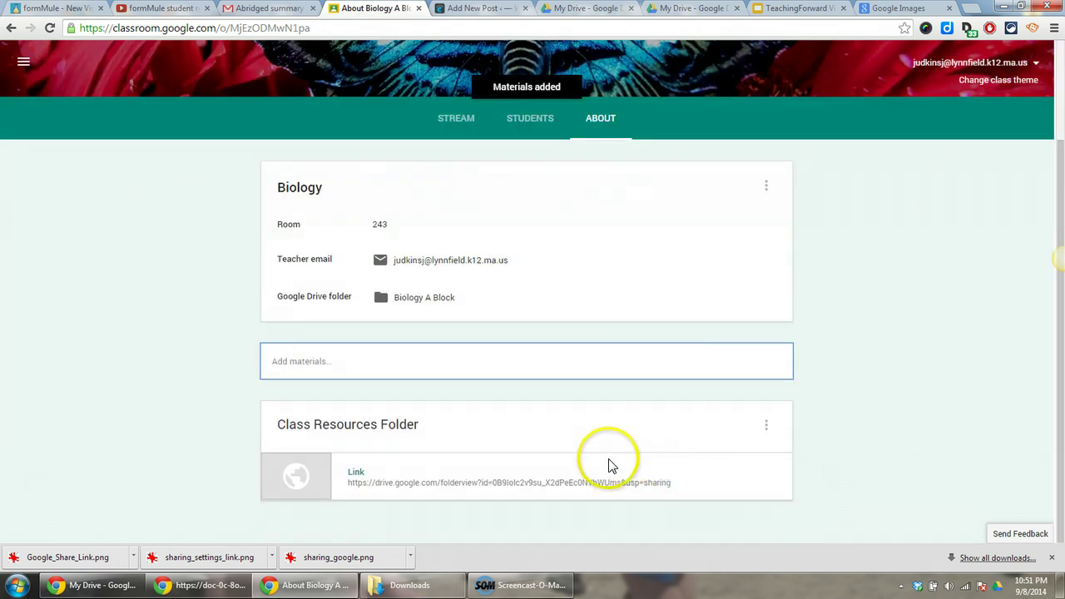
{"action": "scroll", "coordinate": [423, 409], "scroll_direction": "up", "scroll_amount": 2}
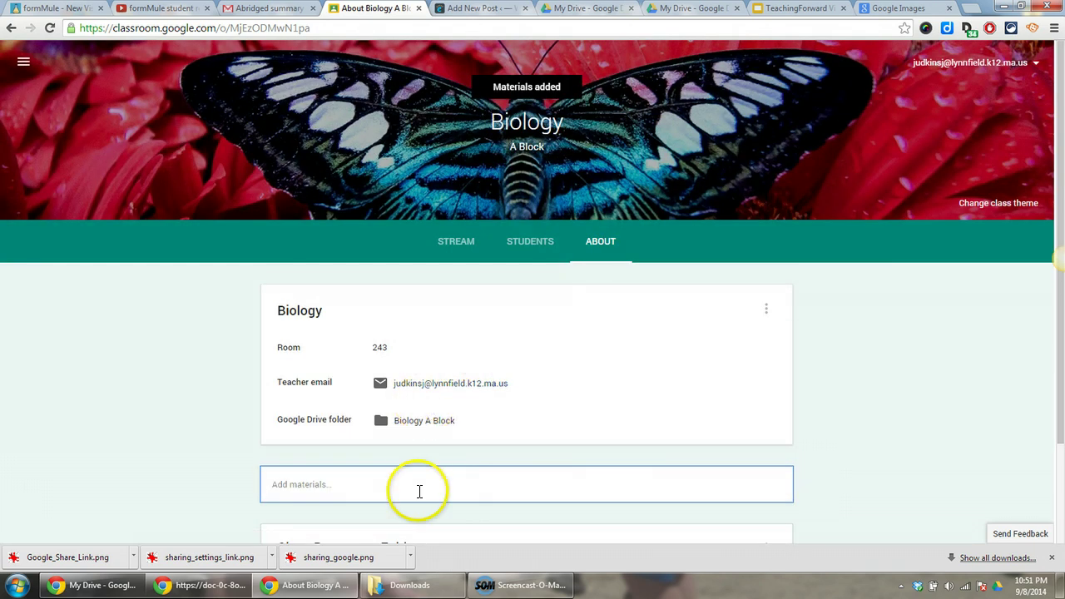
{"action": "scroll", "coordinate": [433, 485], "scroll_direction": "down", "scroll_amount": 2}
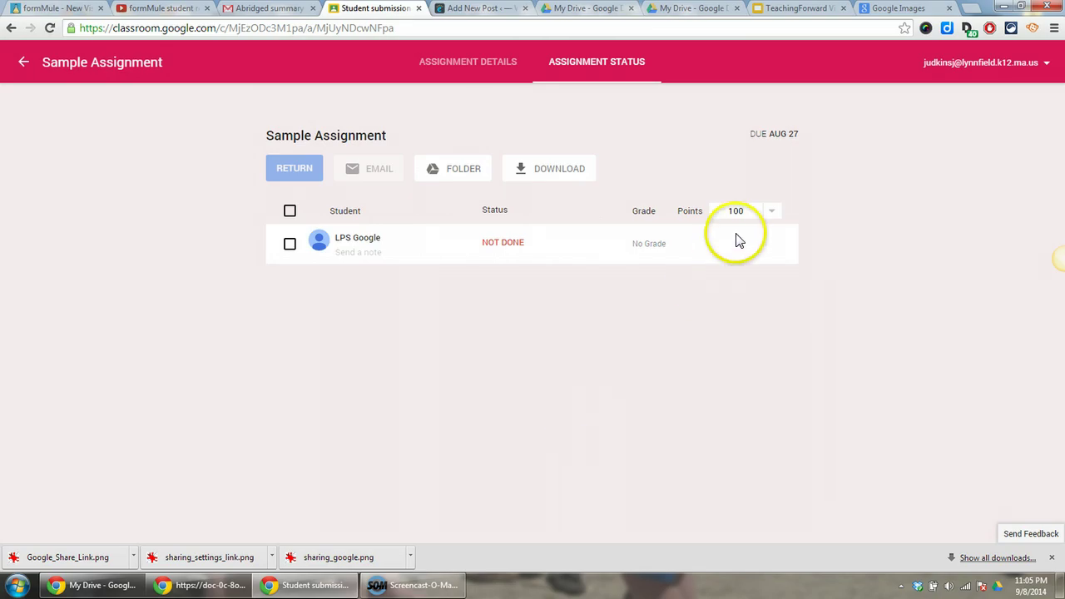
Step: Change Sample Assignment's points from 100 to 30 and confirm the update
{"action": "left_click", "coordinate": [746, 210]}
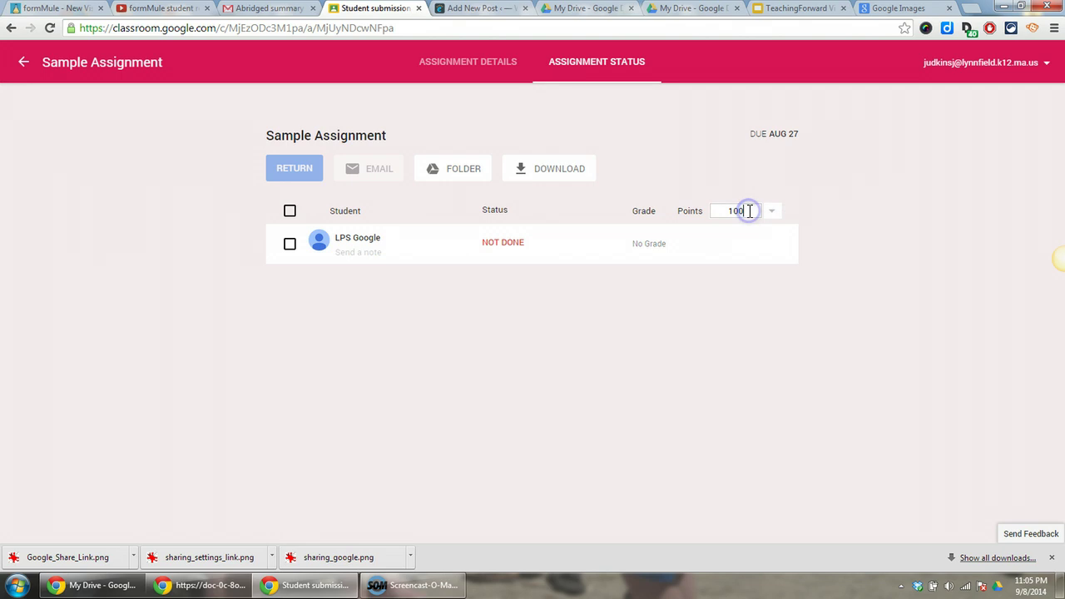
{"action": "left_click", "coordinate": [772, 214]}
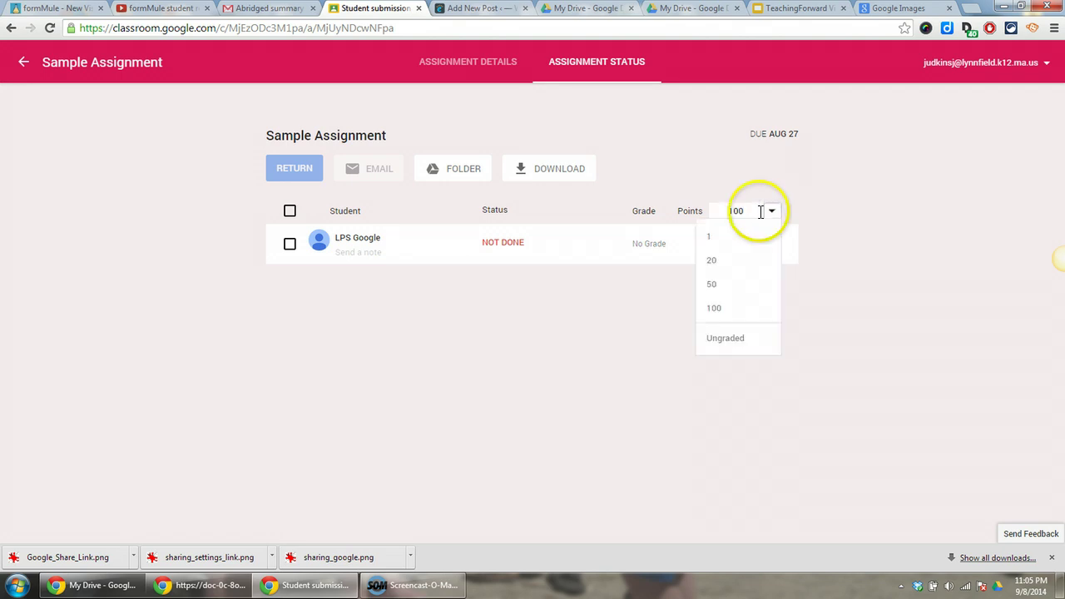
{"action": "left_click", "coordinate": [748, 210]}
{"action": "key", "text": "BackSpace"}
{"action": "key", "text": "BackSpace"}
{"action": "key", "text": "BackSpace"}
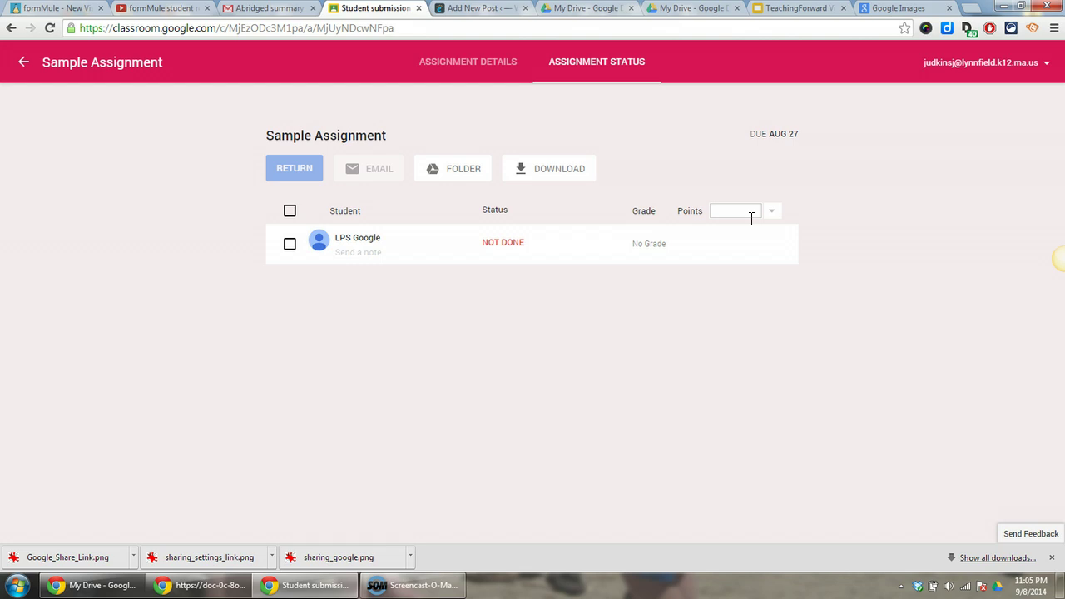
{"action": "type", "text": "30"}
{"action": "left_click", "coordinate": [760, 214]}
{"action": "left_click", "coordinate": [850, 200]}
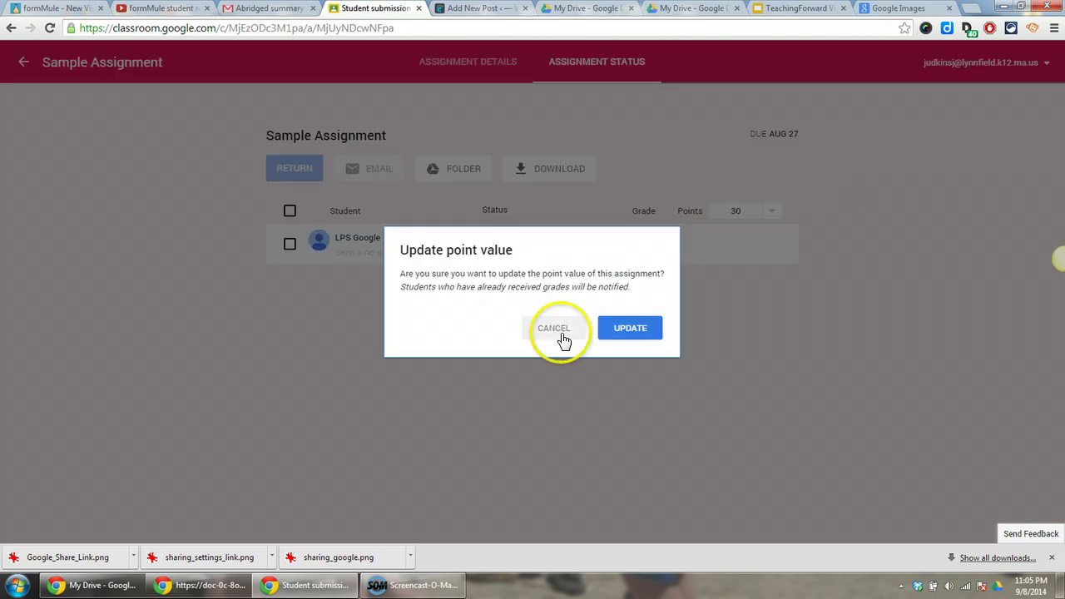
{"action": "left_click", "coordinate": [625, 331]}
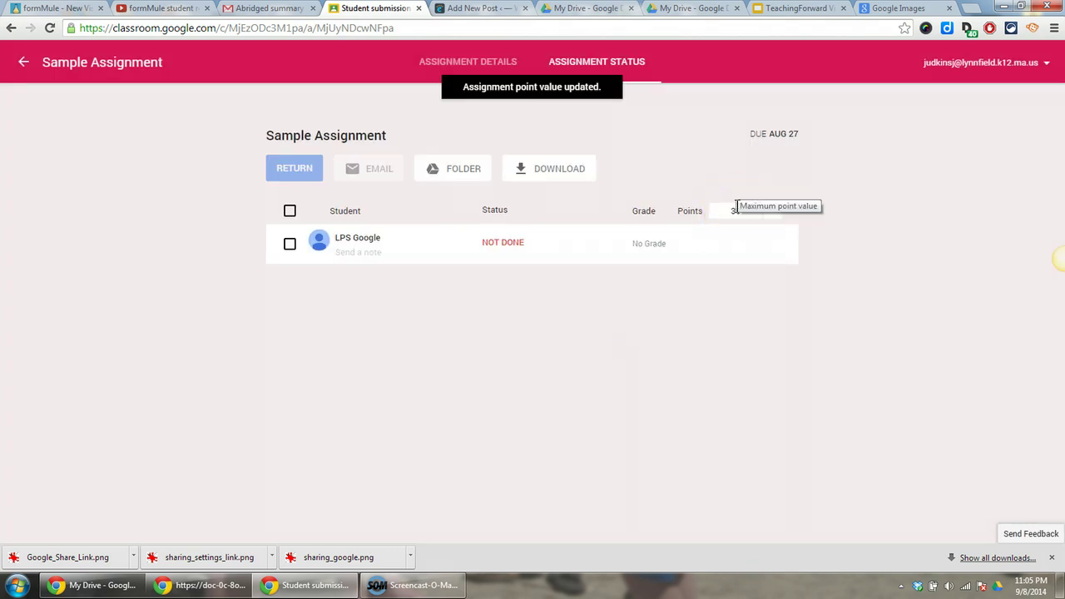
{"action": "left_click", "coordinate": [749, 230]}
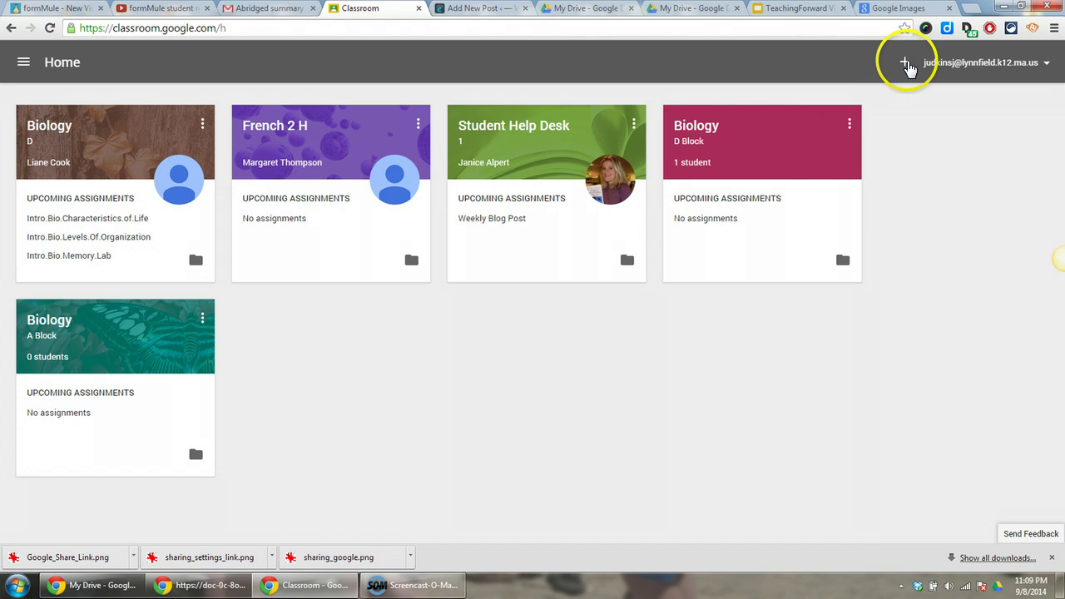
Step: Show the Create class / Join class options on the Classroom home page
{"action": "left_click", "coordinate": [906, 66]}
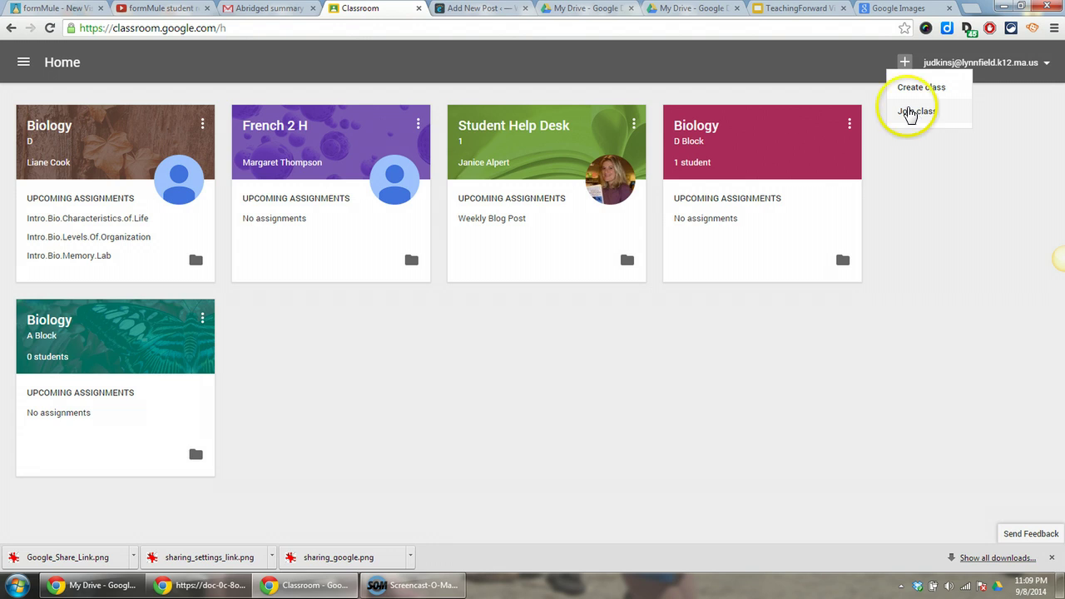
Step: Open sharing settings for the Biology D Block folder under Classroom in My Drive
{"action": "left_click", "coordinate": [583, 15]}
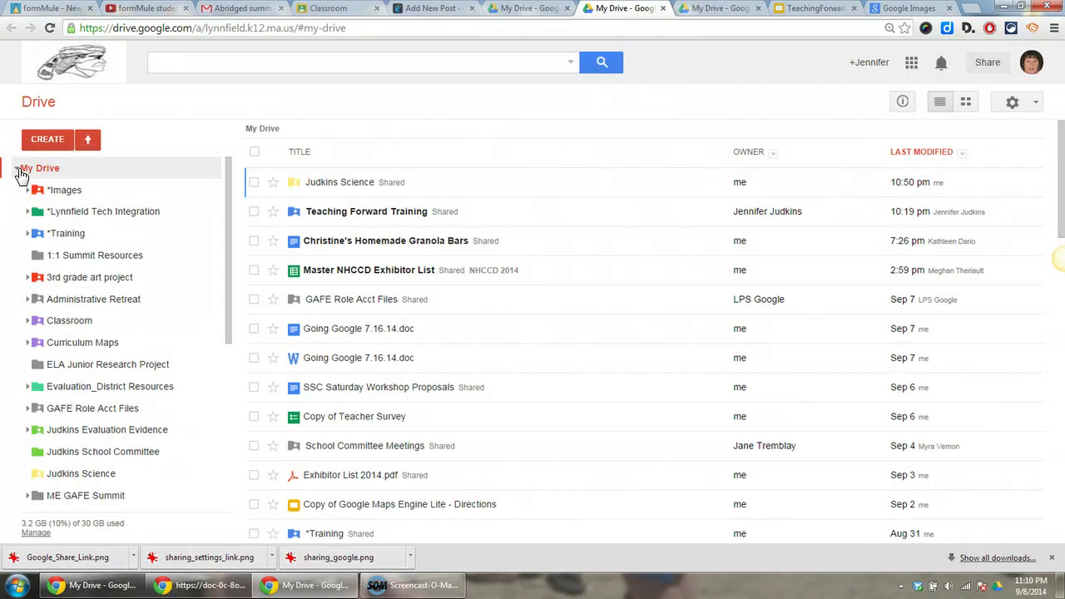
{"action": "left_click", "coordinate": [28, 322]}
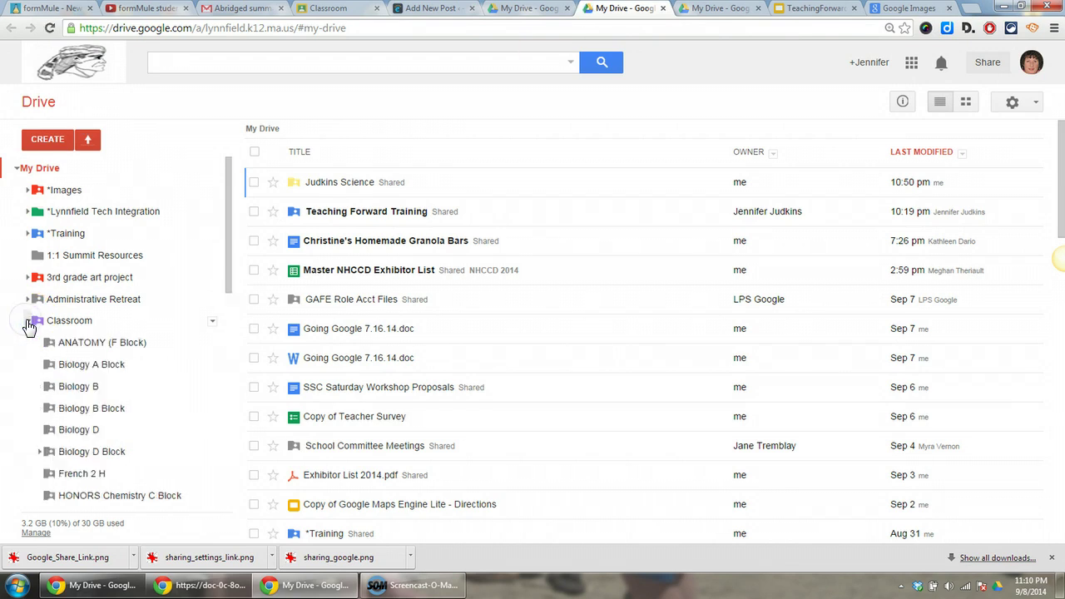
{"action": "left_click", "coordinate": [31, 329]}
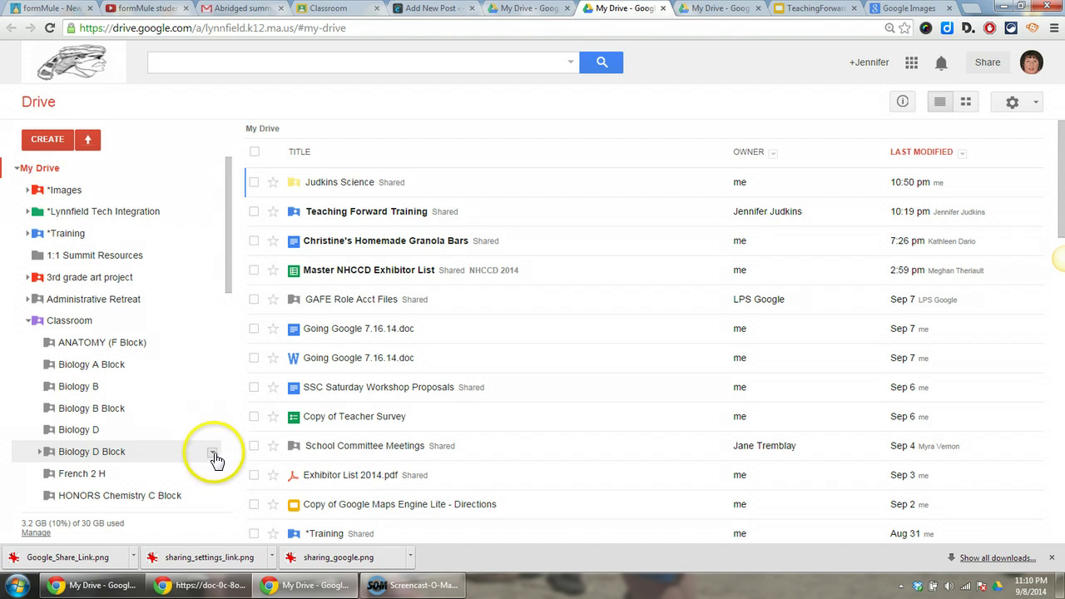
{"action": "left_click", "coordinate": [213, 455]}
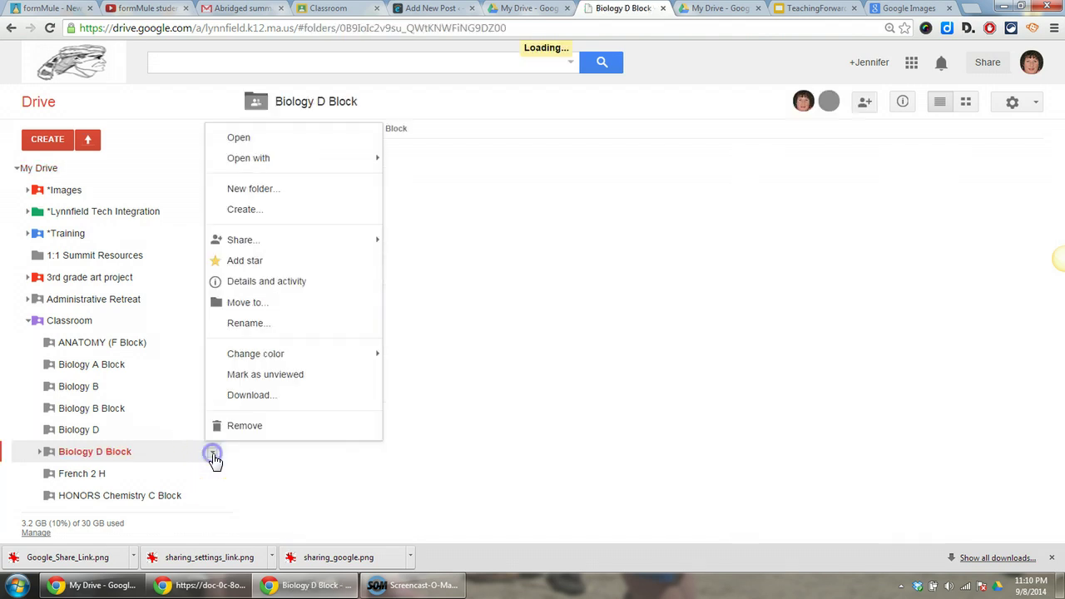
{"action": "mouse_move", "coordinate": [250, 240]}
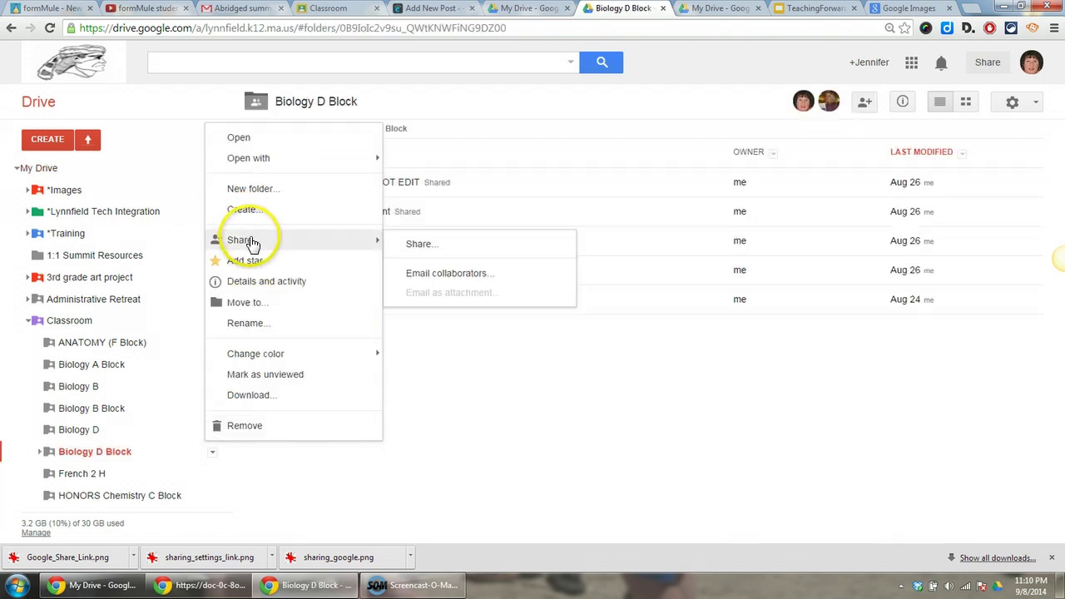
{"action": "left_click", "coordinate": [423, 247]}
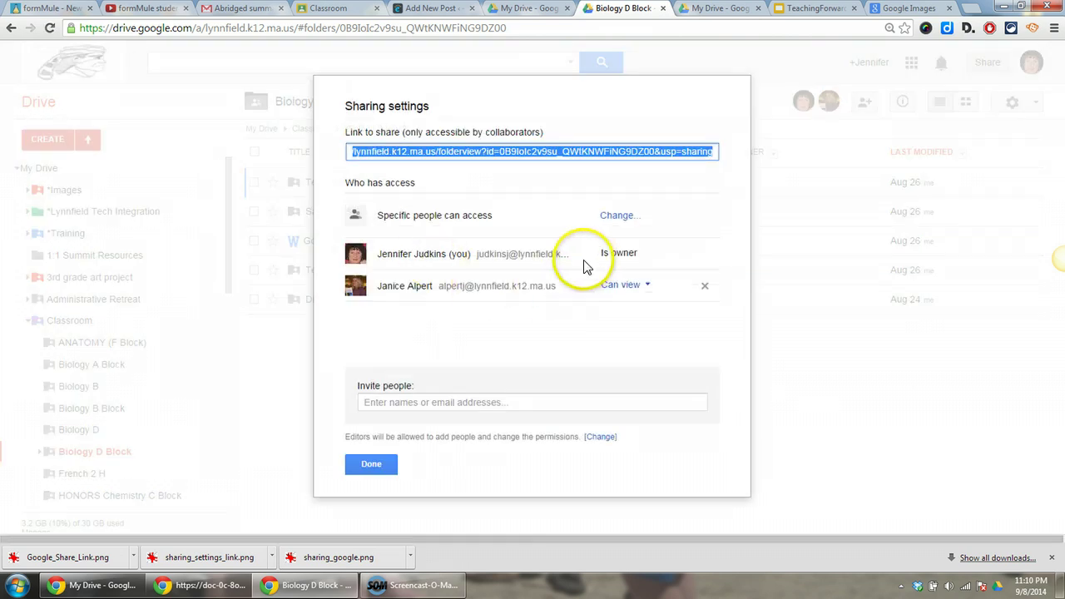
Step: Change the co-teacher's access to Biology D Block from Can view to Can edit and save
{"action": "left_click", "coordinate": [648, 288]}
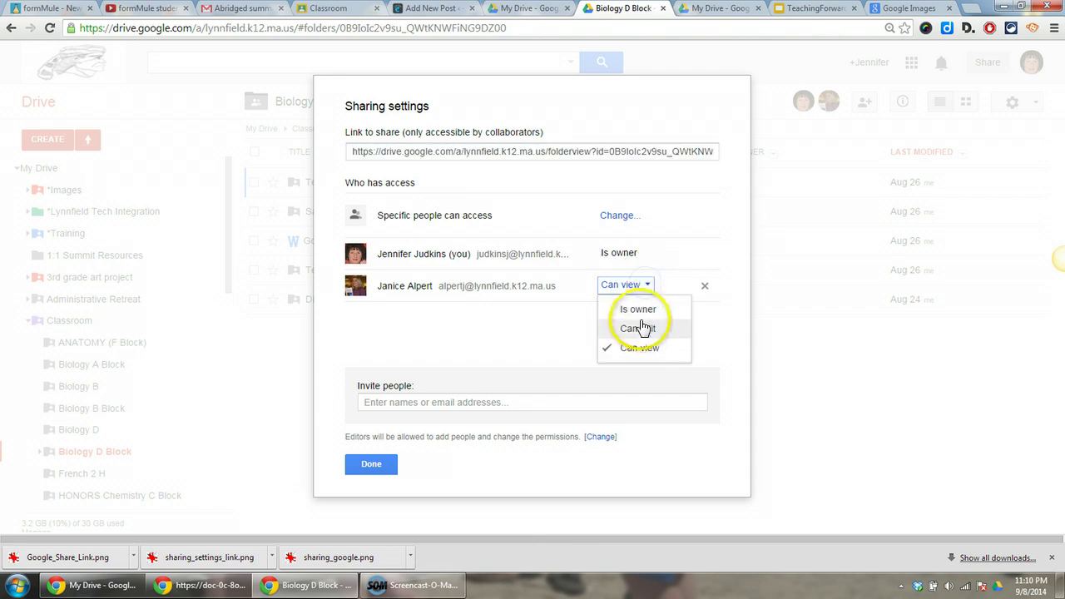
{"action": "left_click", "coordinate": [643, 327]}
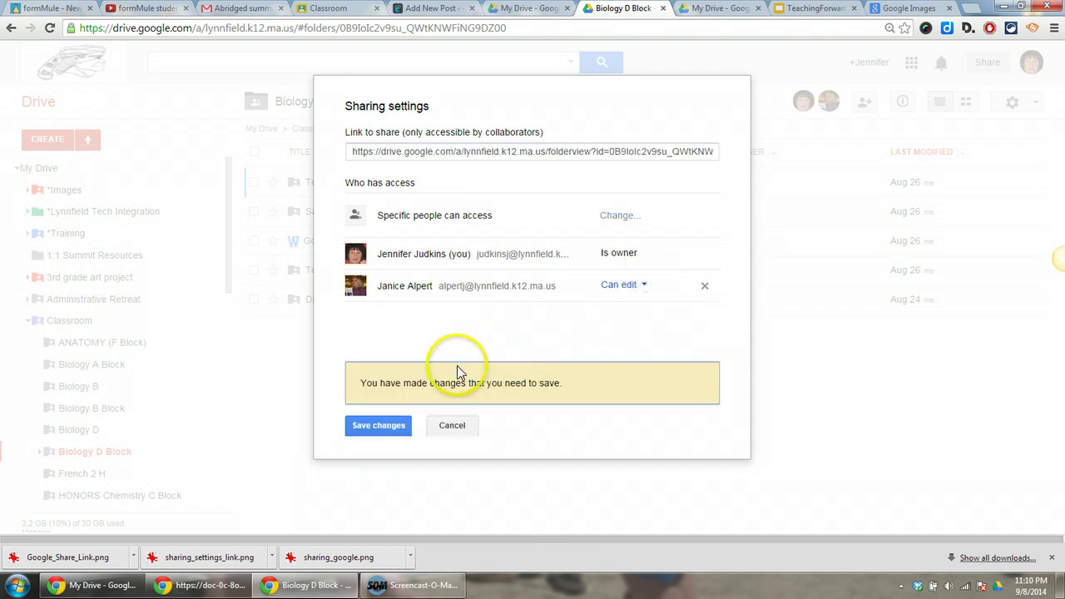
{"action": "left_click", "coordinate": [396, 428]}
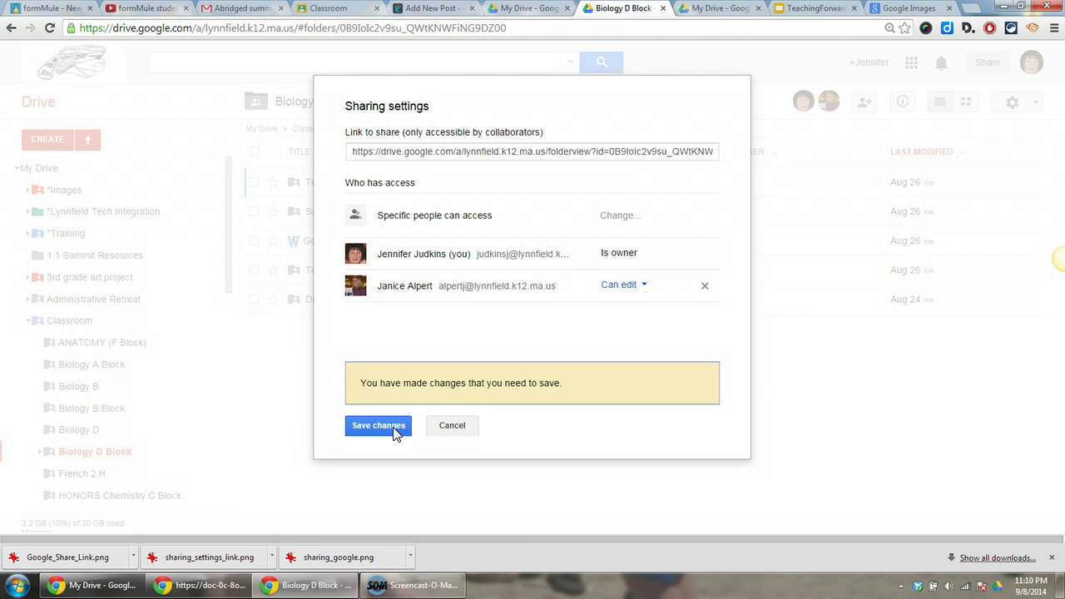
{"action": "left_click", "coordinate": [380, 426]}
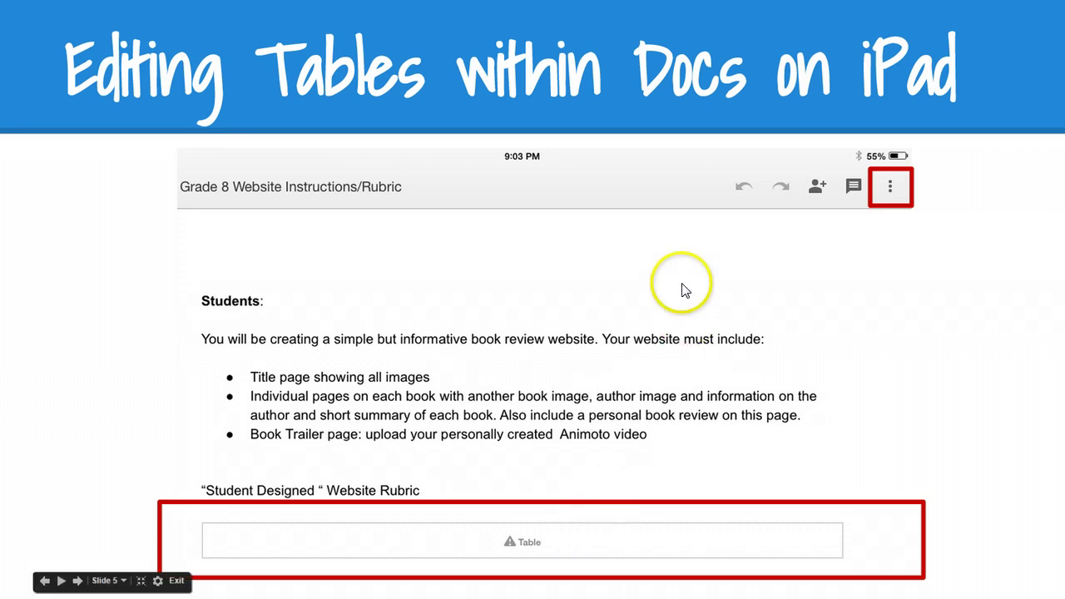
Step: Advance through Slides 6 and 7 to Slide 8, showing the editable iPad document
{"action": "left_click", "coordinate": [910, 205]}
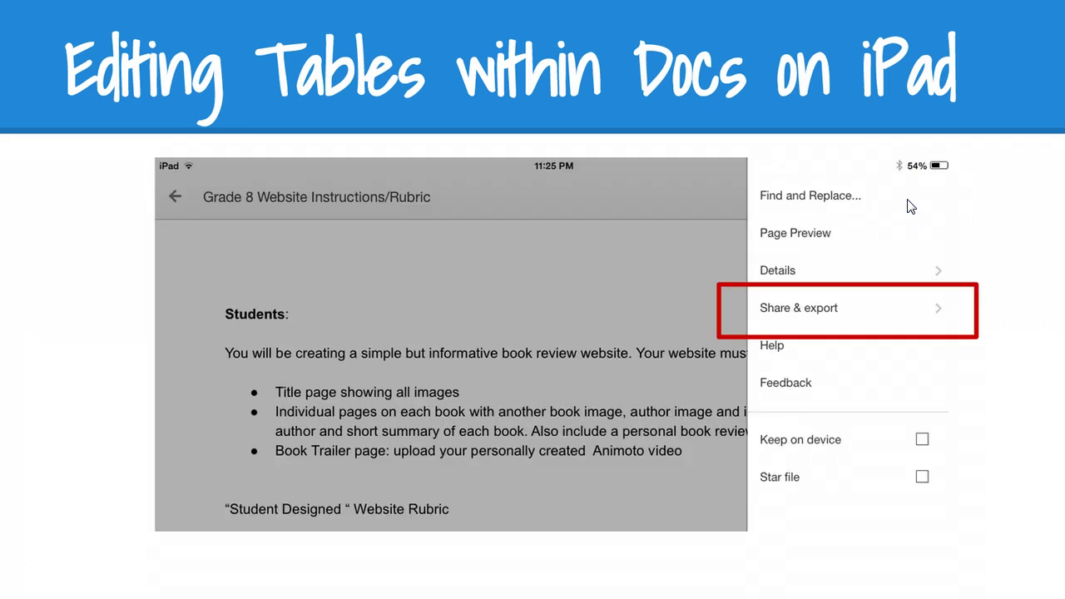
{"action": "left_click", "coordinate": [806, 321]}
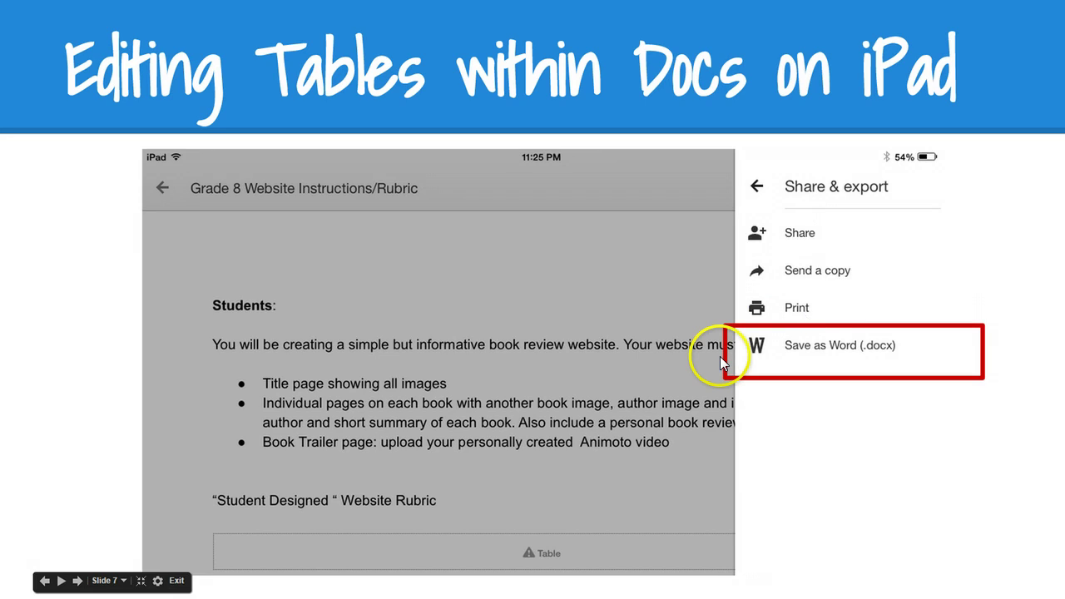
{"action": "left_click", "coordinate": [328, 356]}
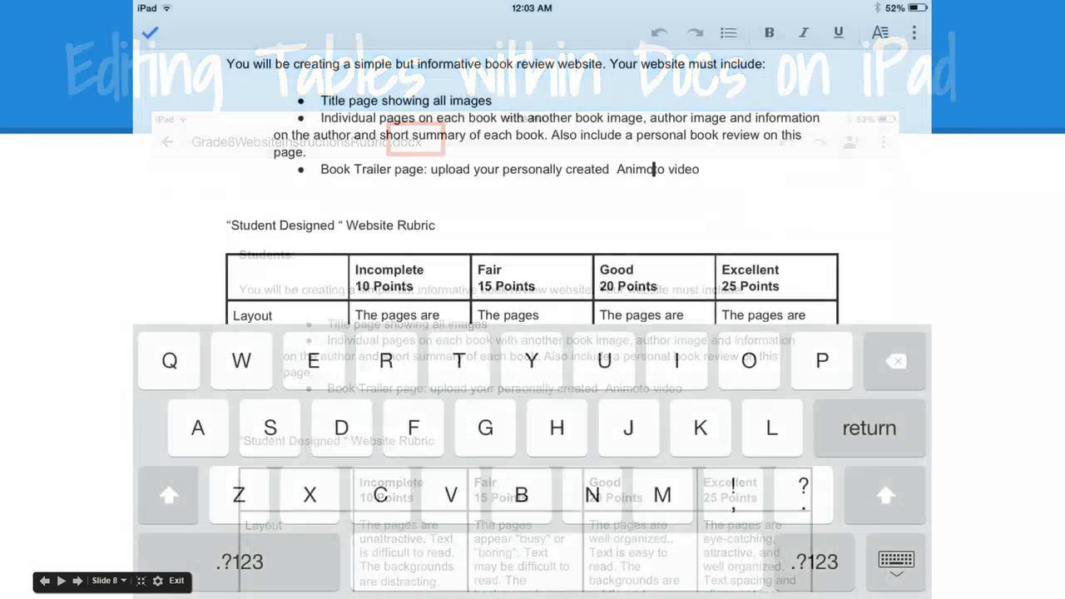